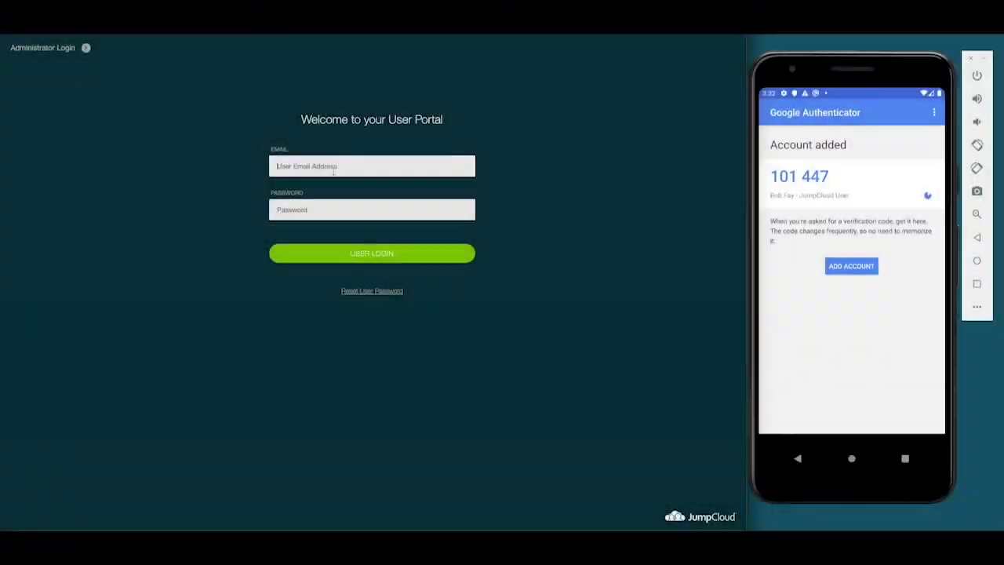
Sign in to the User Portal as the employee with email, password and an authenticator verification code
click(372, 166)
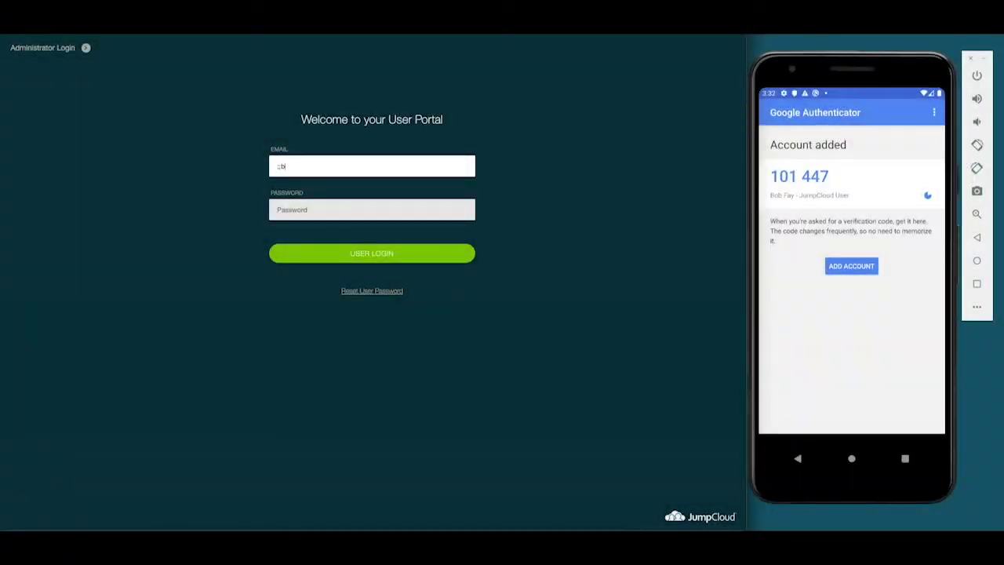
key(Tab)
text(••••••••••)
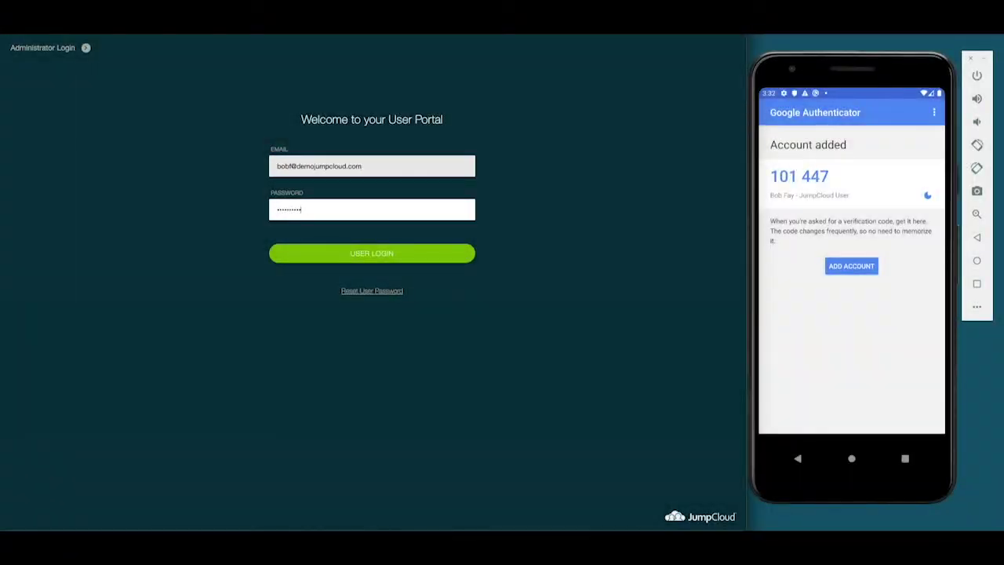
text(•••••)
key(Return)
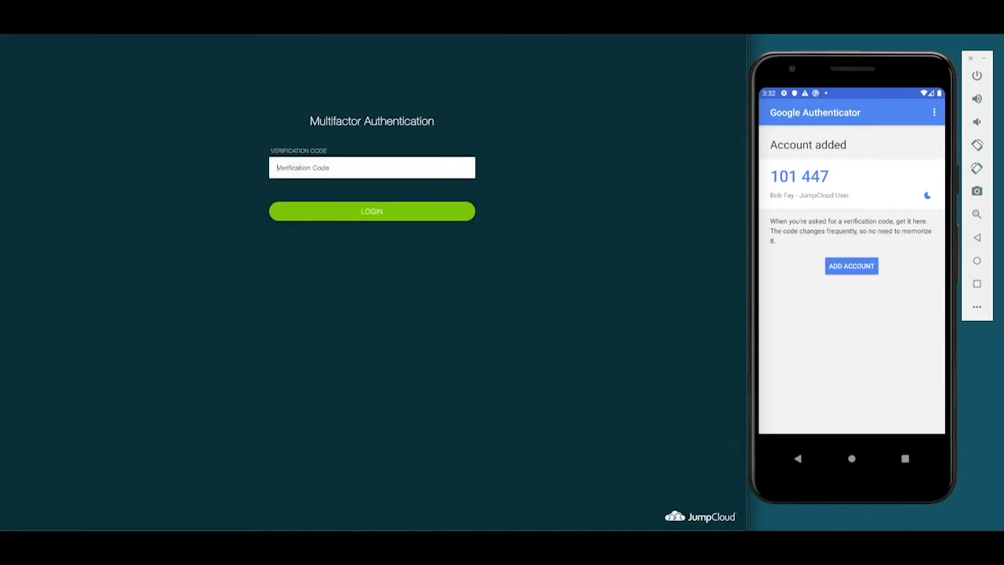
key(Return)
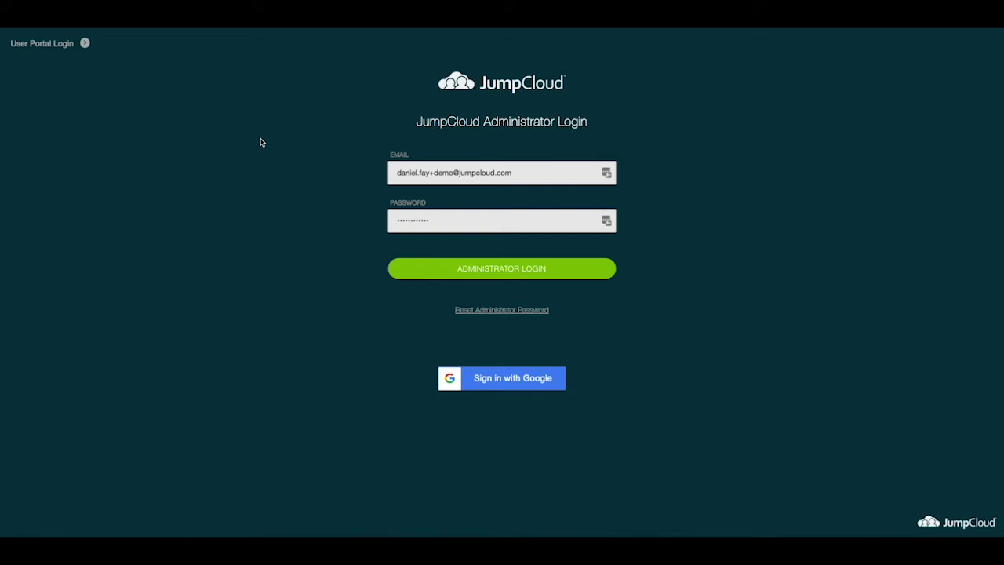
Log in to the Admin Console with the saved administrator credentials
click(469, 276)
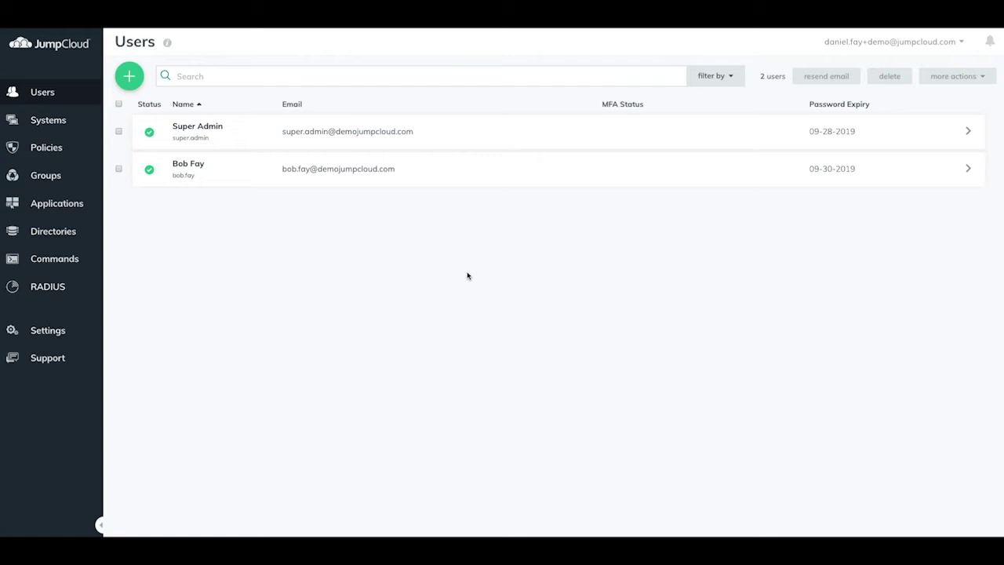
Open the employee user's details and expand User Security Settings and Permissions
click(251, 172)
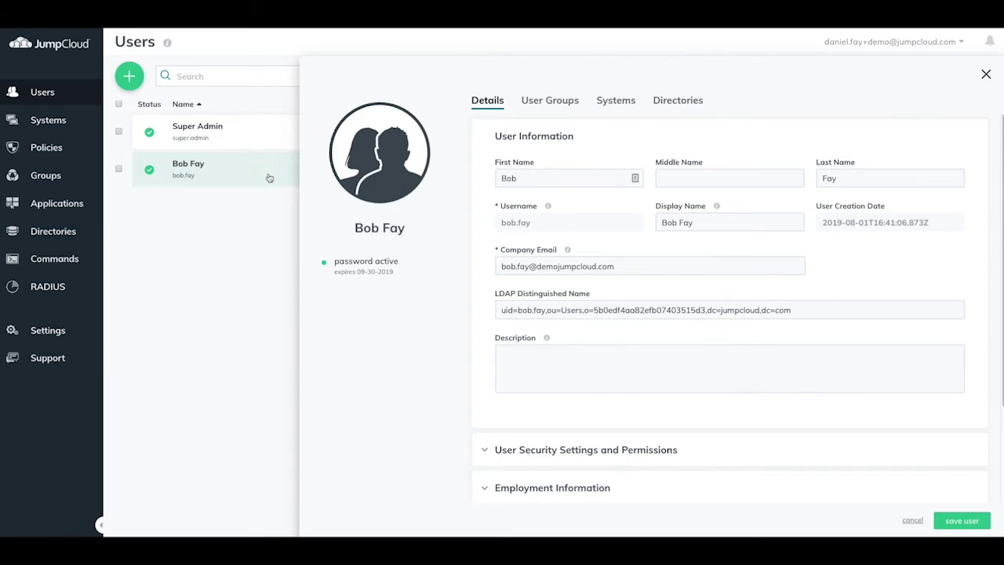
scroll(579, 216, down, 3)
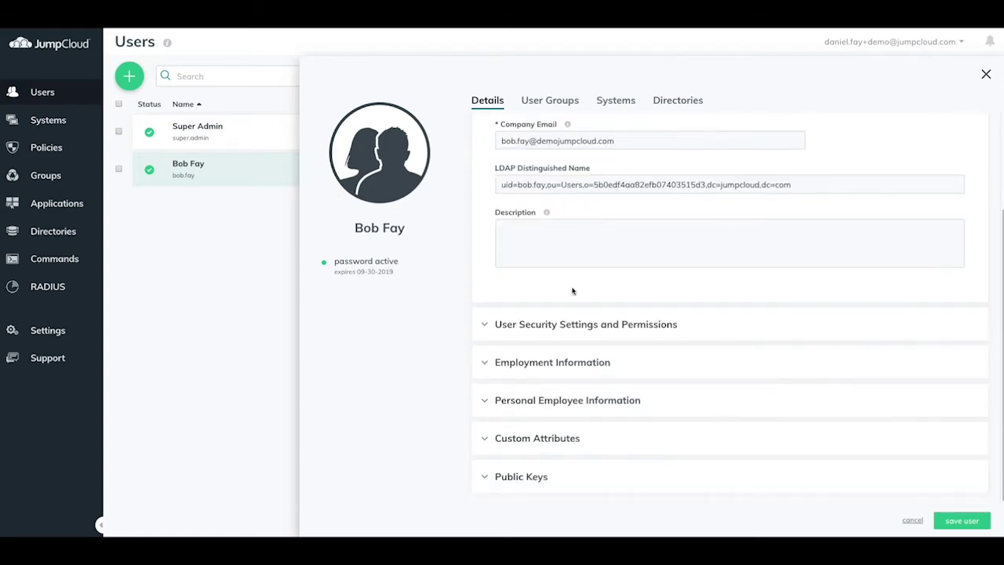
click(538, 326)
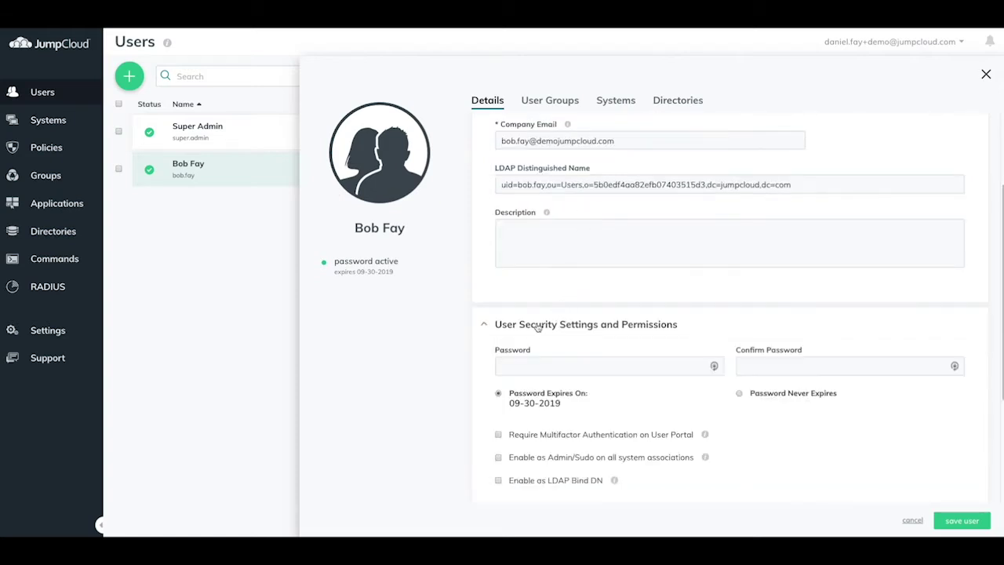
scroll(537, 326, down, 1)
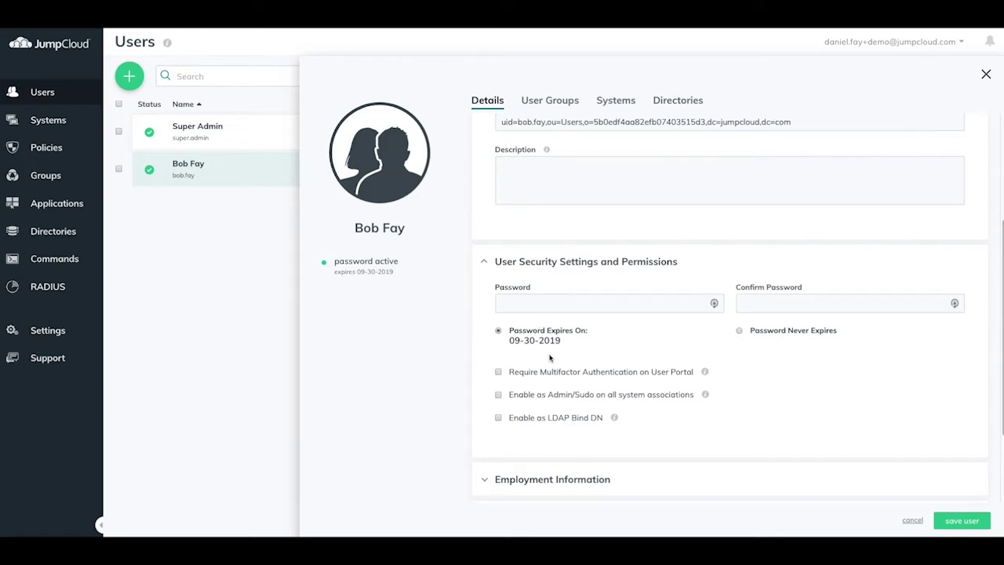
drag(513, 374, 690, 373)
Require User Portal MFA for the employee, shorten the enrollment period from 7 to 3 days, and save
click(655, 374)
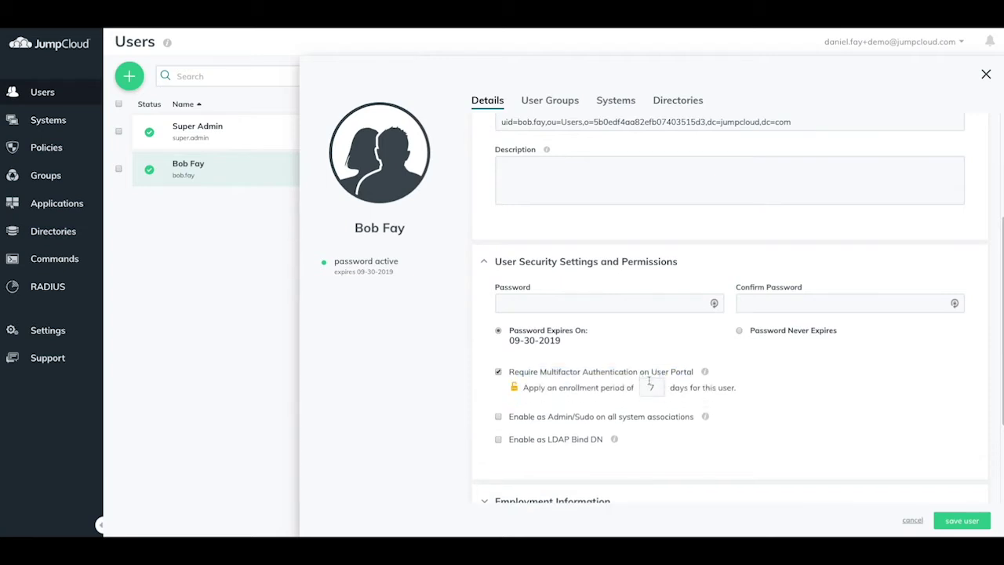
click(653, 387)
key(BackSpace)
text(3)
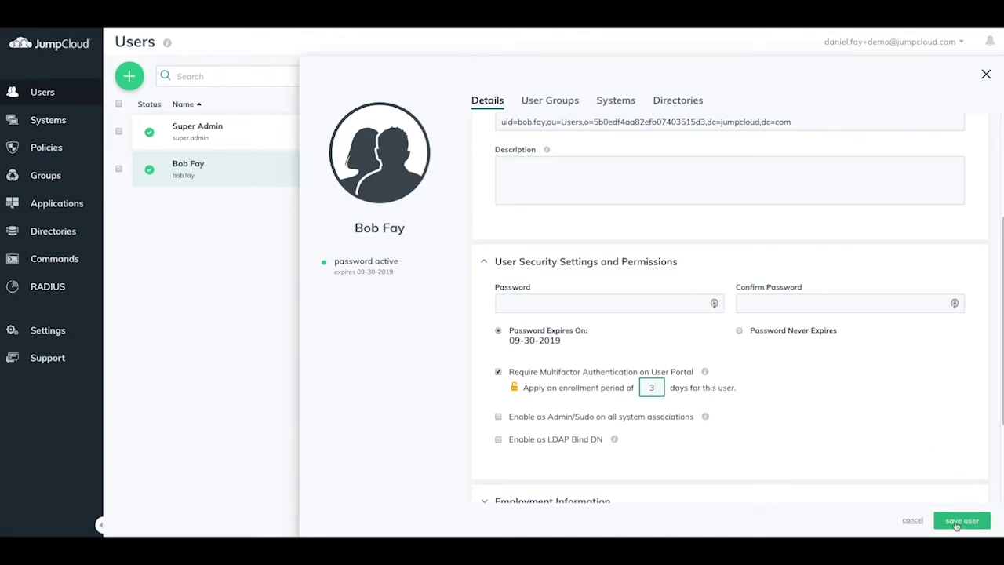
click(956, 523)
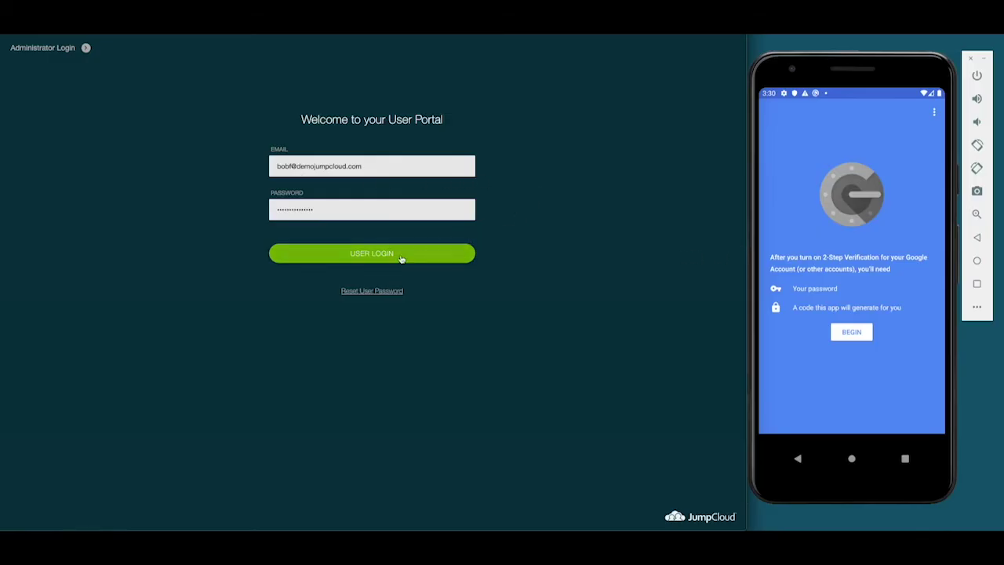
Log in to the User Portal with the prefilled employee credentials
click(400, 259)
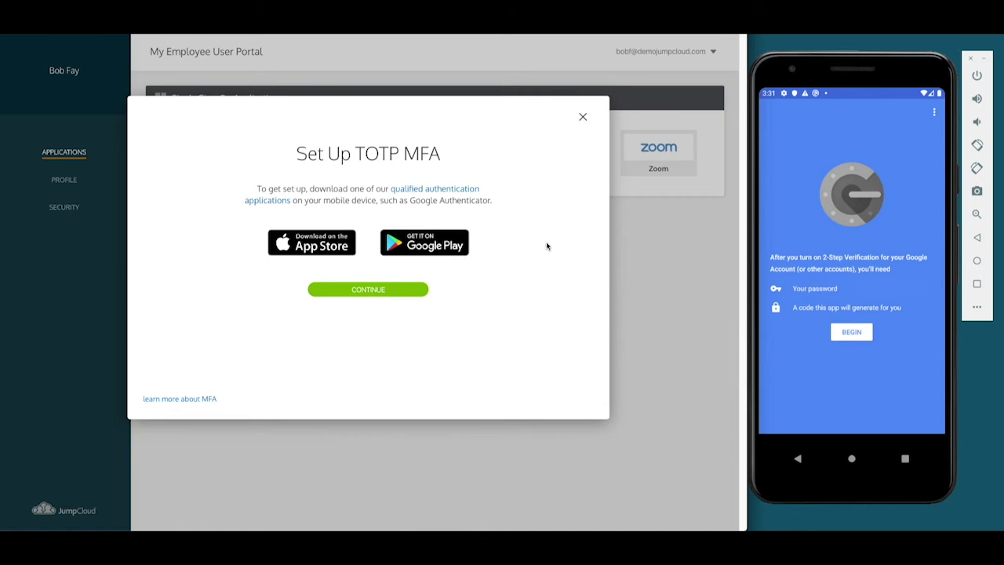
Scan the TOTP QR code into Google Authenticator and submit its 6-digit token
click(350, 292)
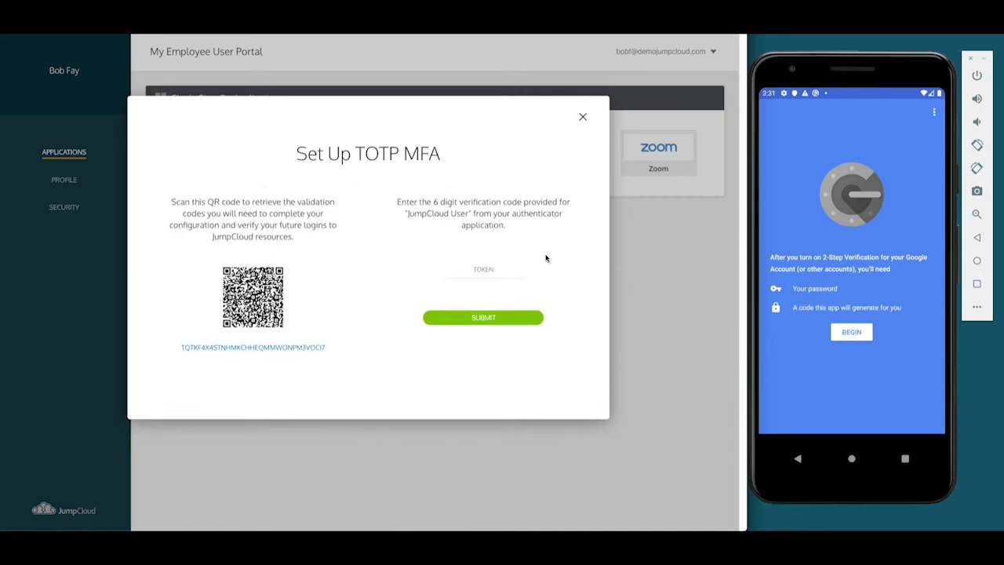
click(860, 336)
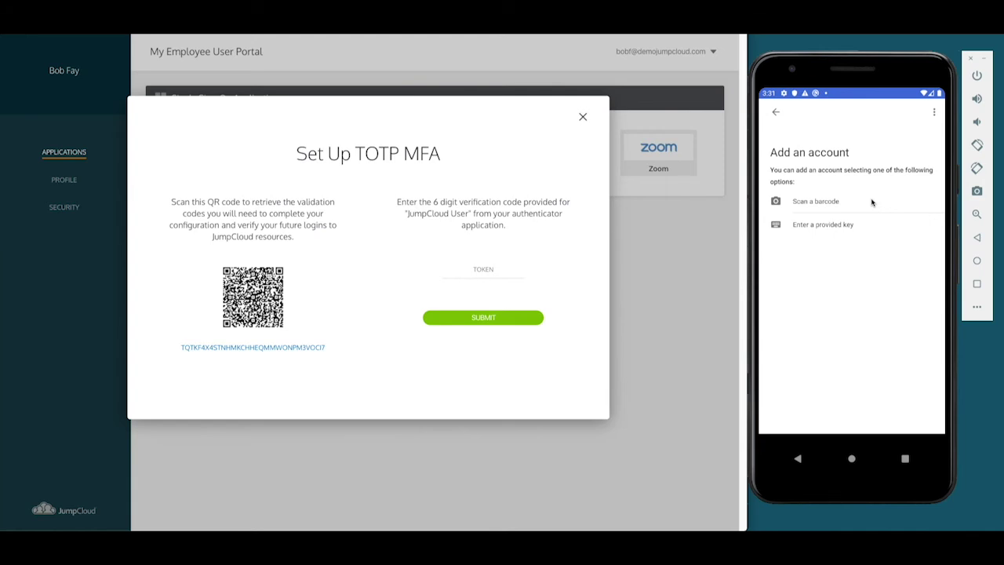
click(870, 201)
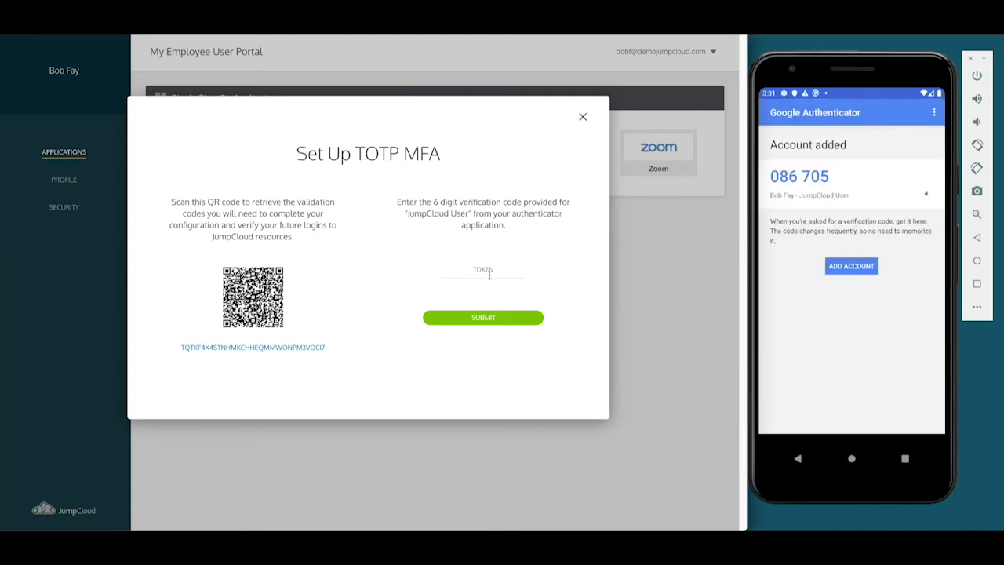
click(490, 274)
key(Return)
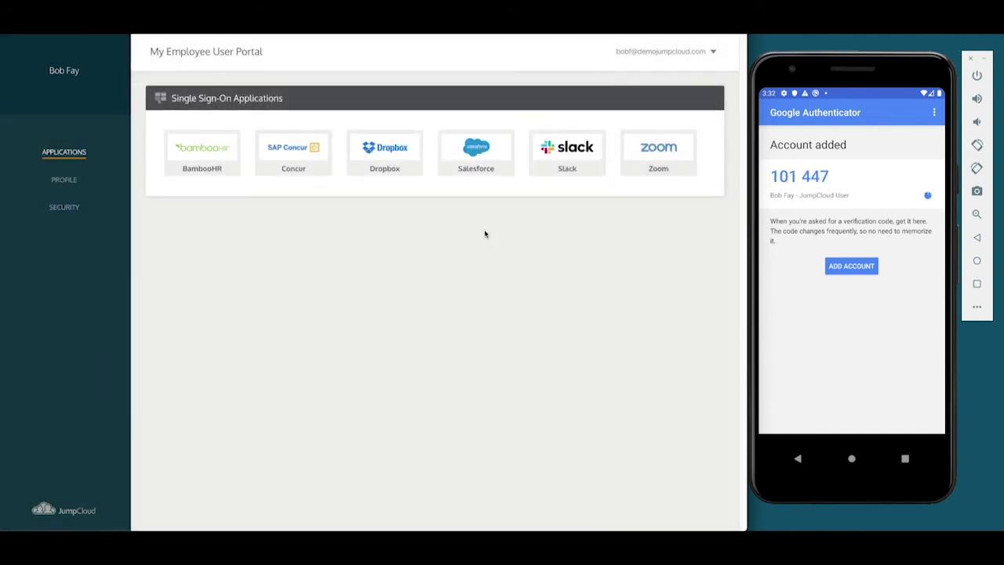
Sign out of the User Portal and back in with email, password and the authenticator code
click(659, 54)
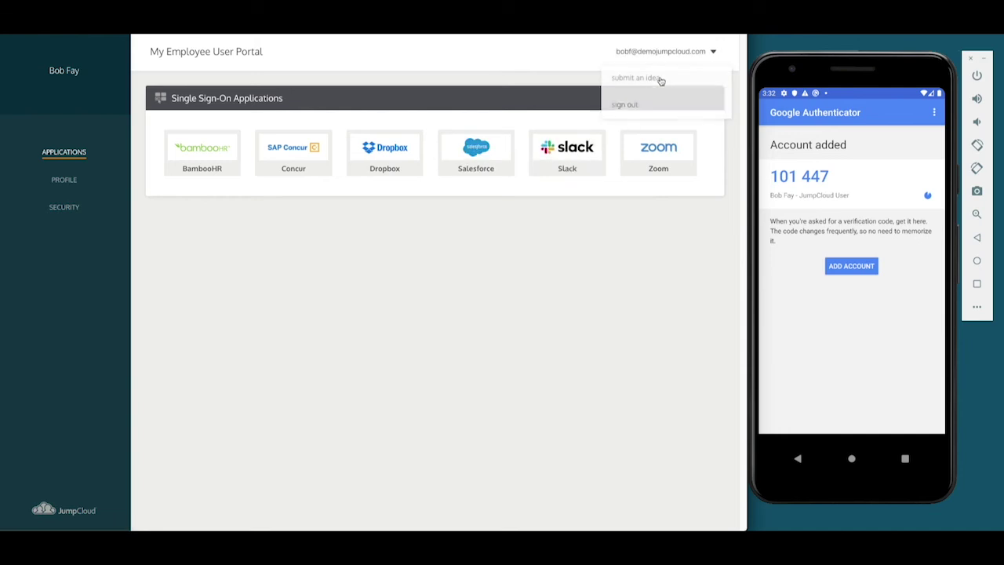
click(654, 102)
click(334, 168)
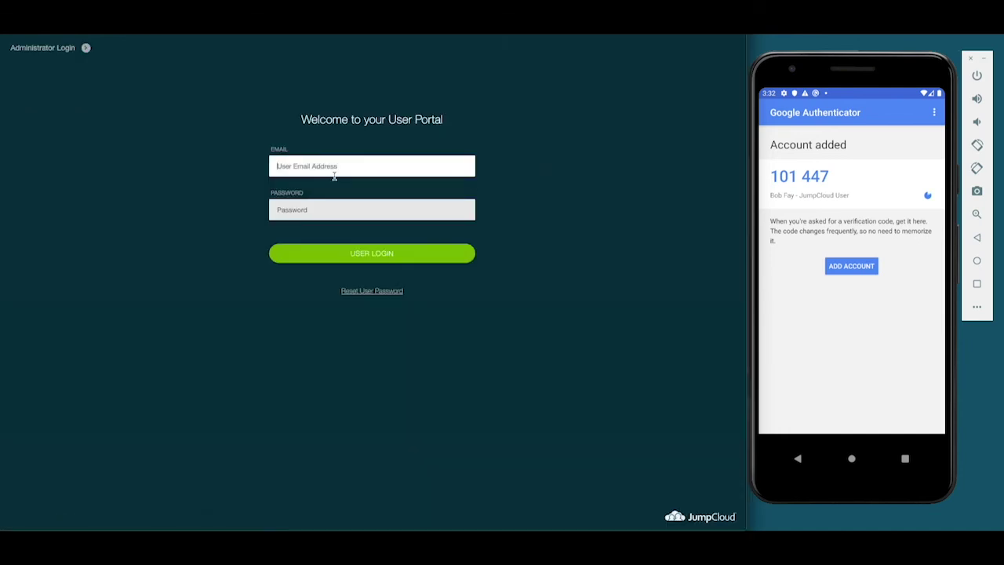
key(Tab)
text(*********)
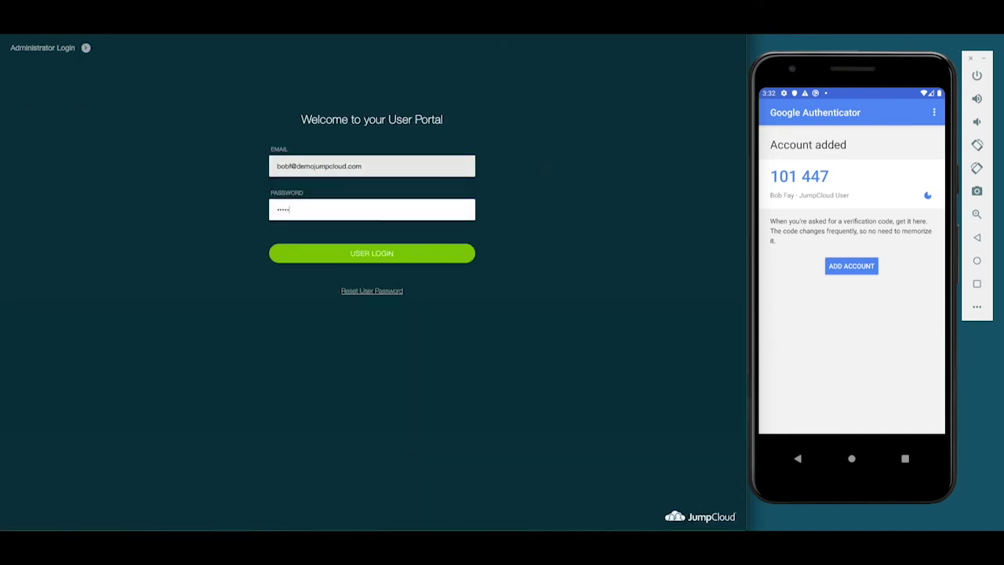
text(*******)
key(Return)
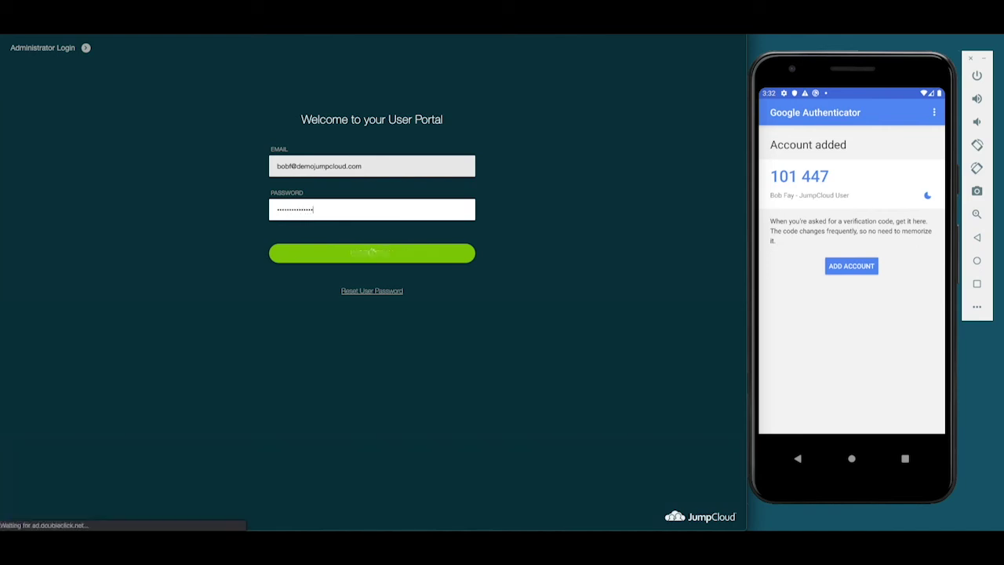
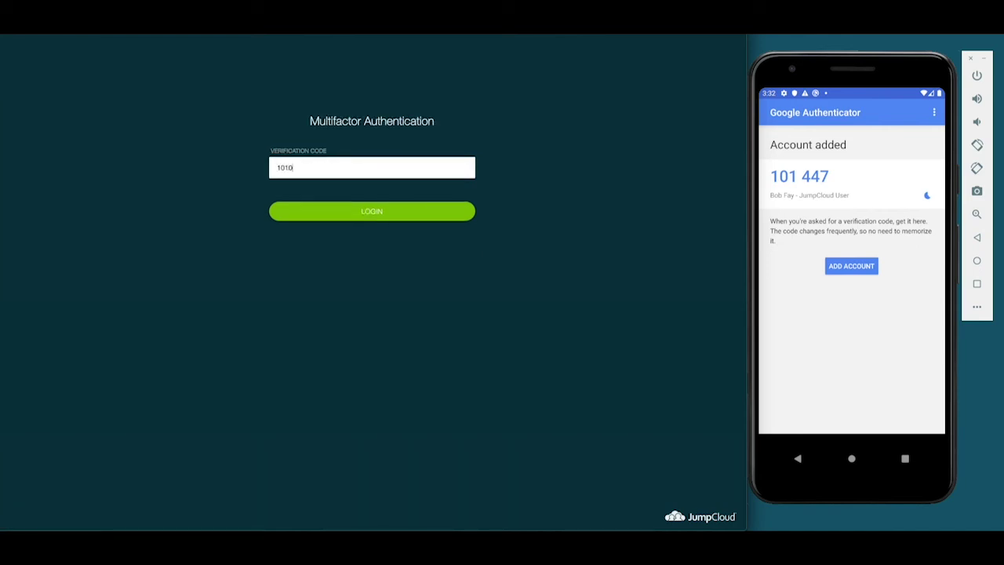
key(Return)
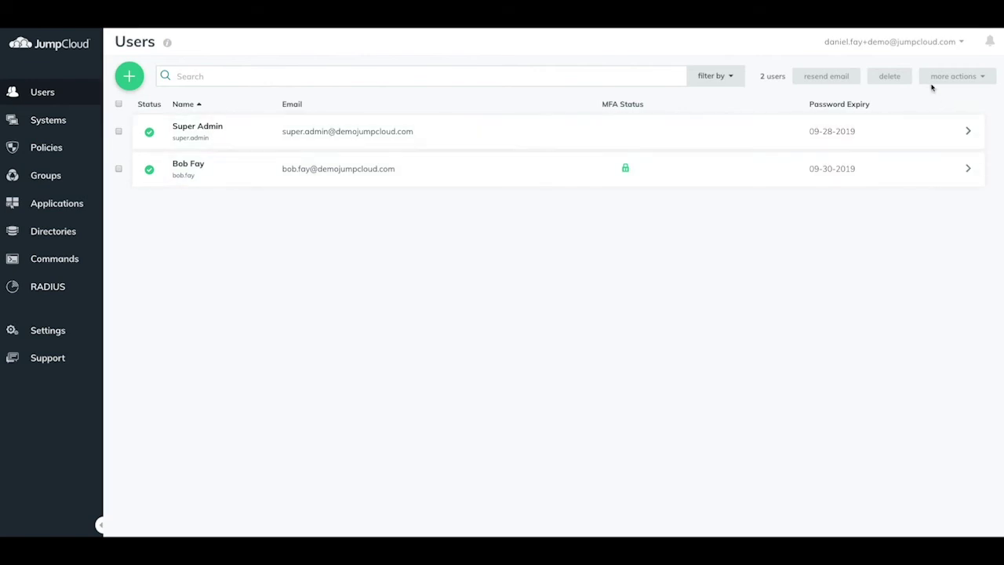
Enable MultiFactor Authentication for Login on the second administrator account and save it
click(906, 47)
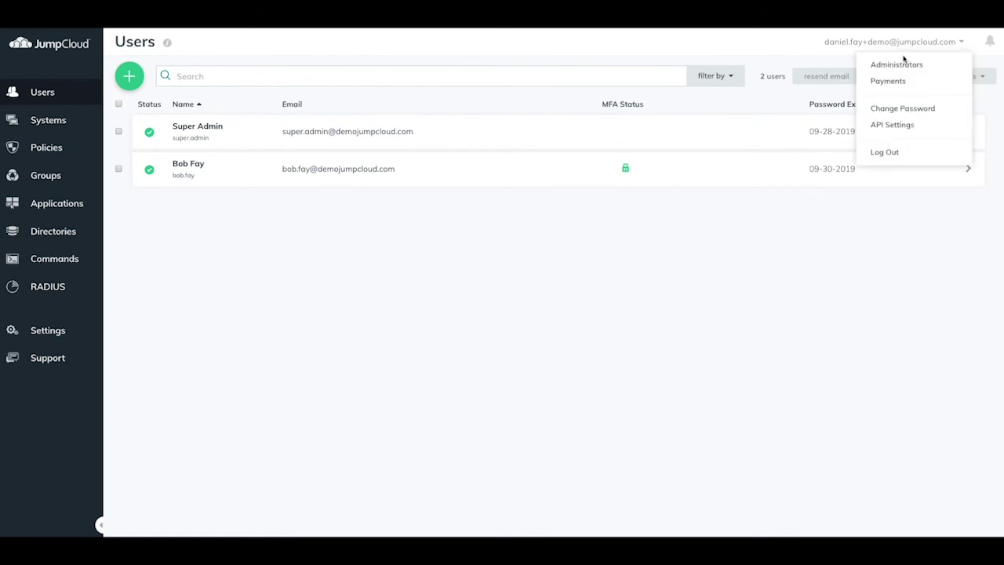
click(901, 65)
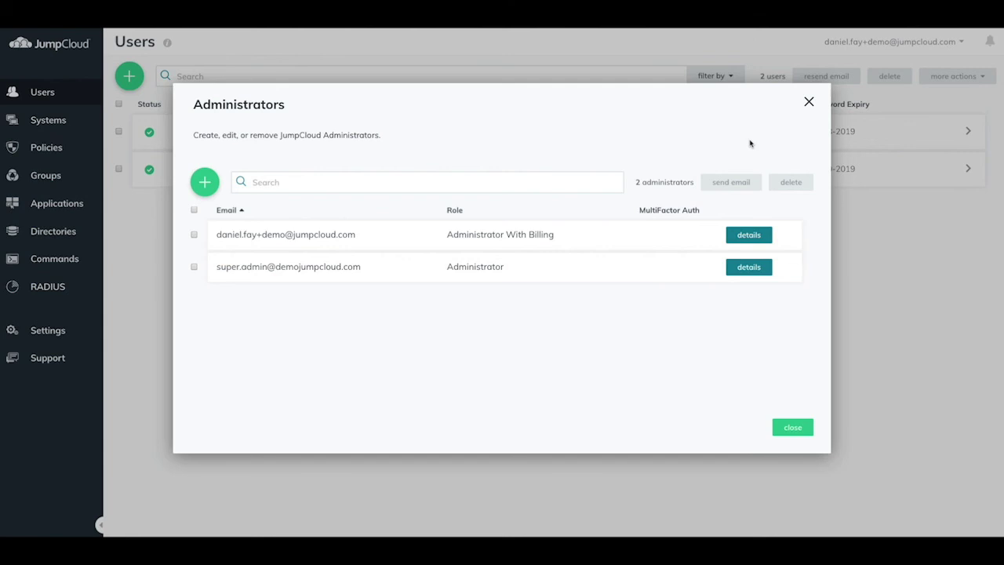
click(193, 268)
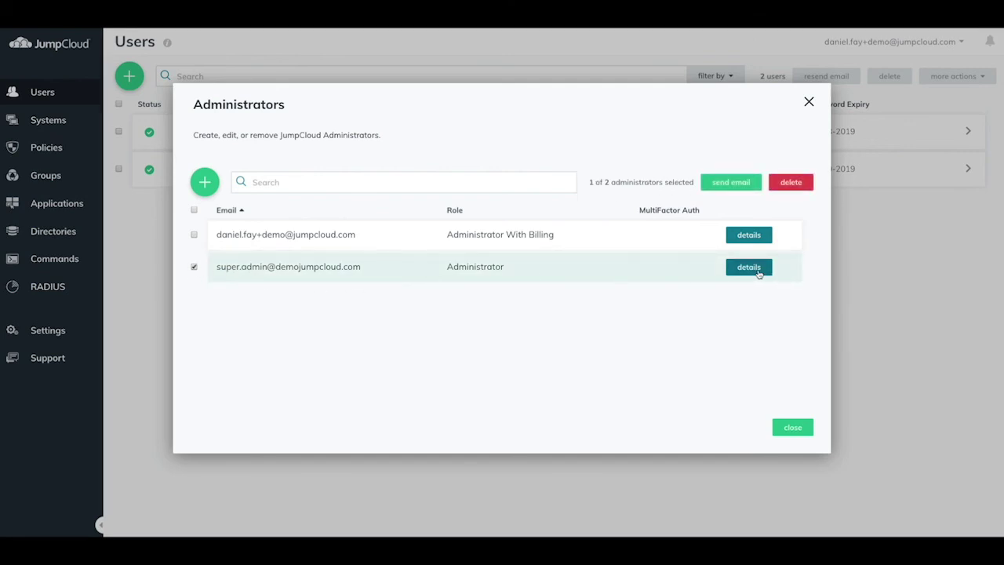
click(749, 268)
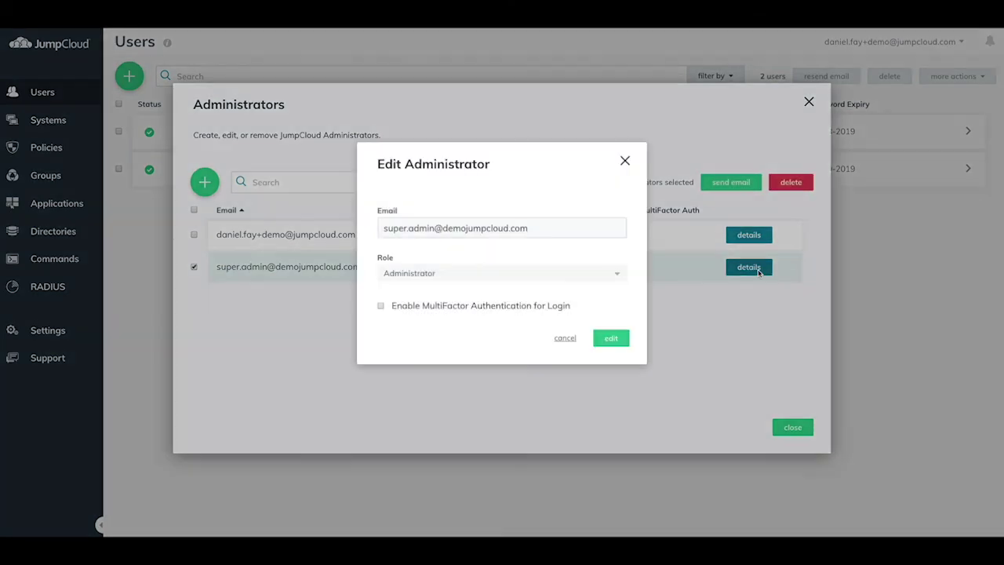
click(535, 307)
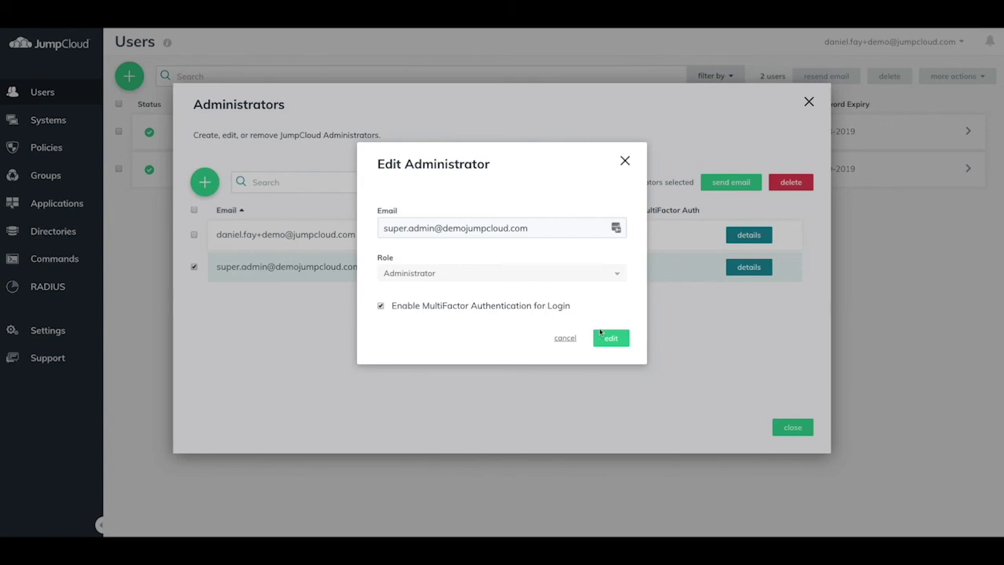
click(610, 338)
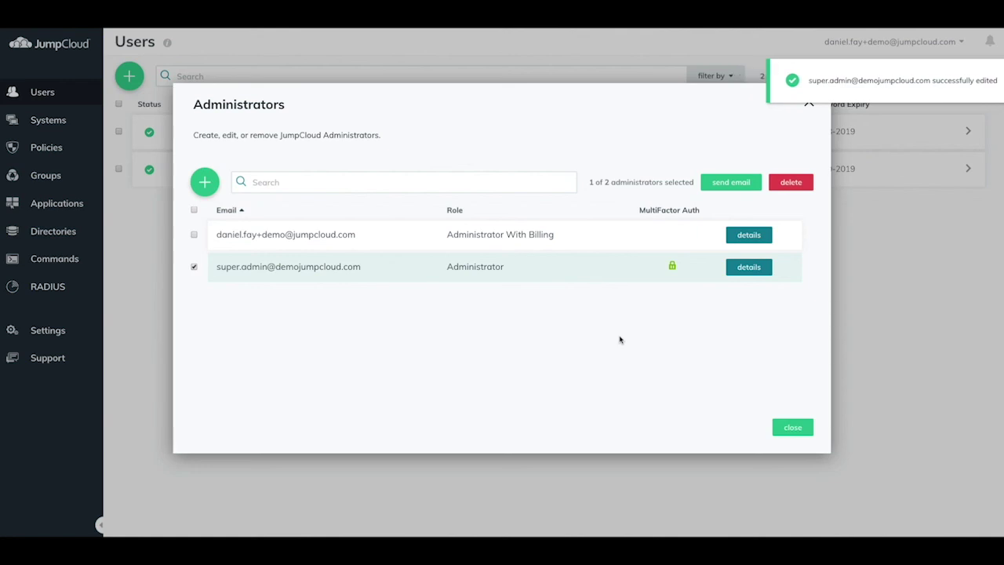
click(784, 426)
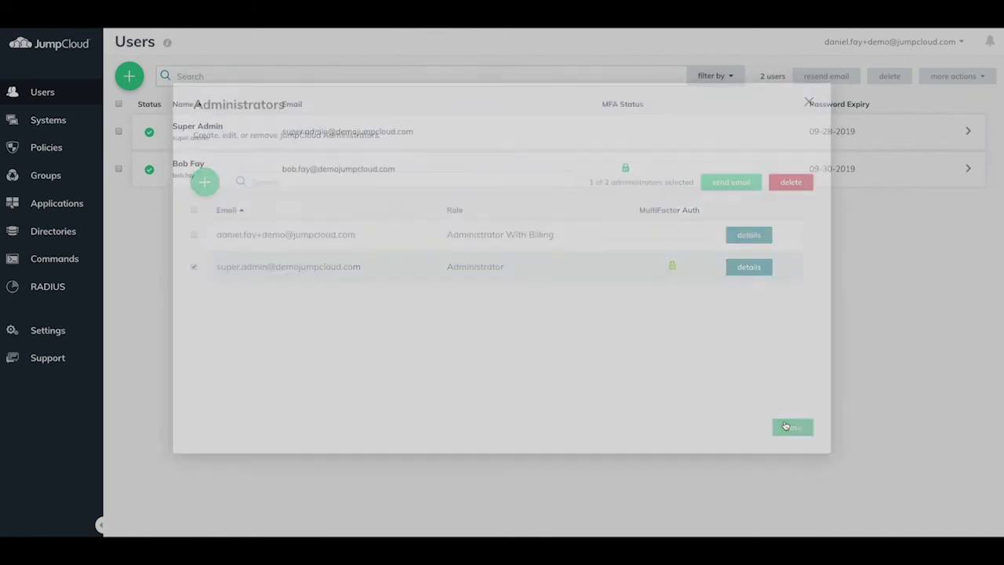